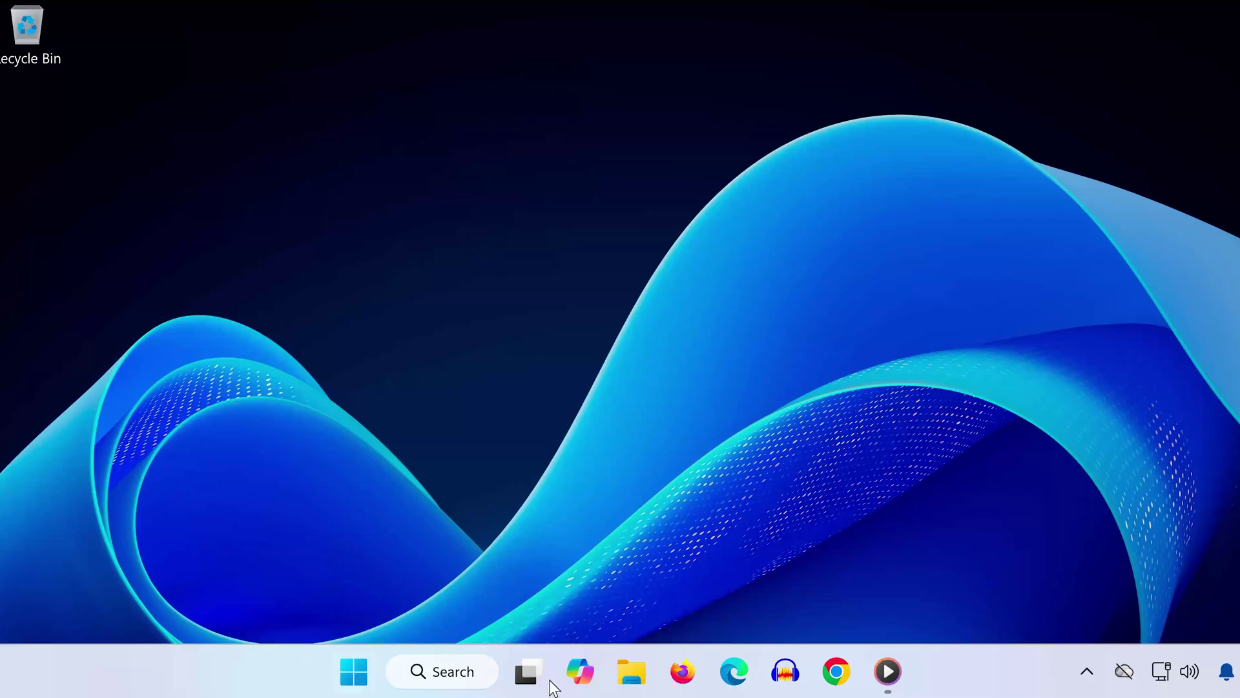
Step: Launch Settings from the Start menu and go to the Windows Update page
left_click(354, 669)
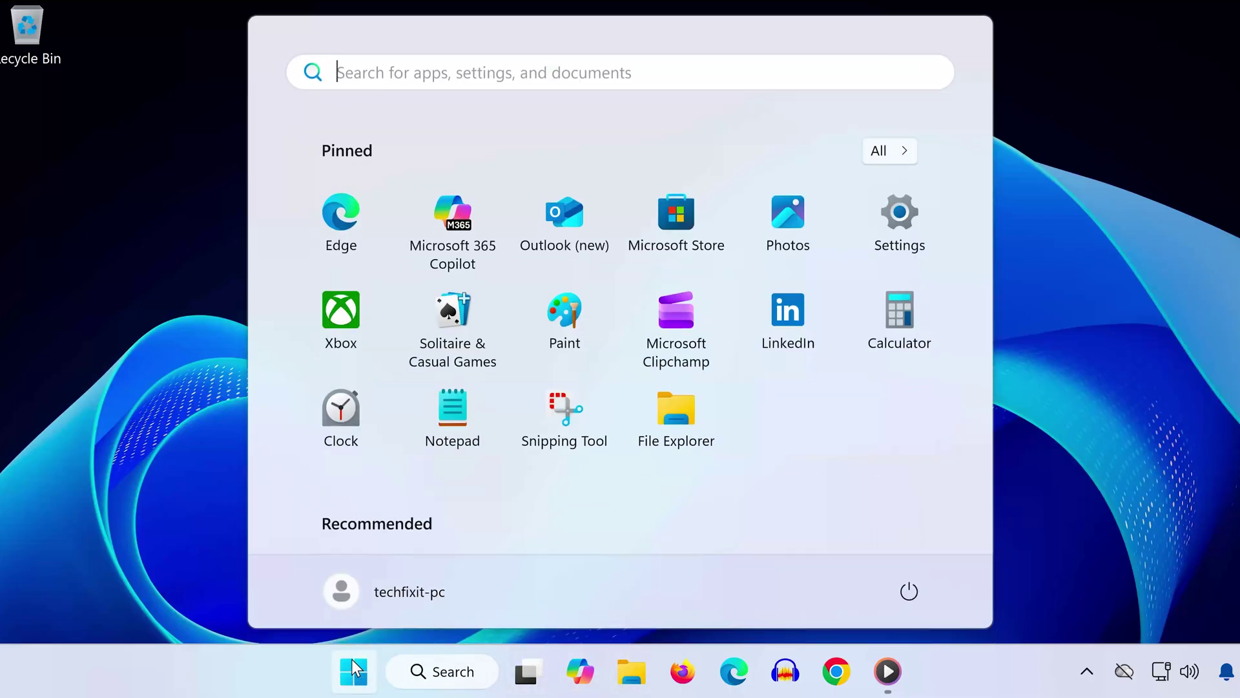
left_click(896, 231)
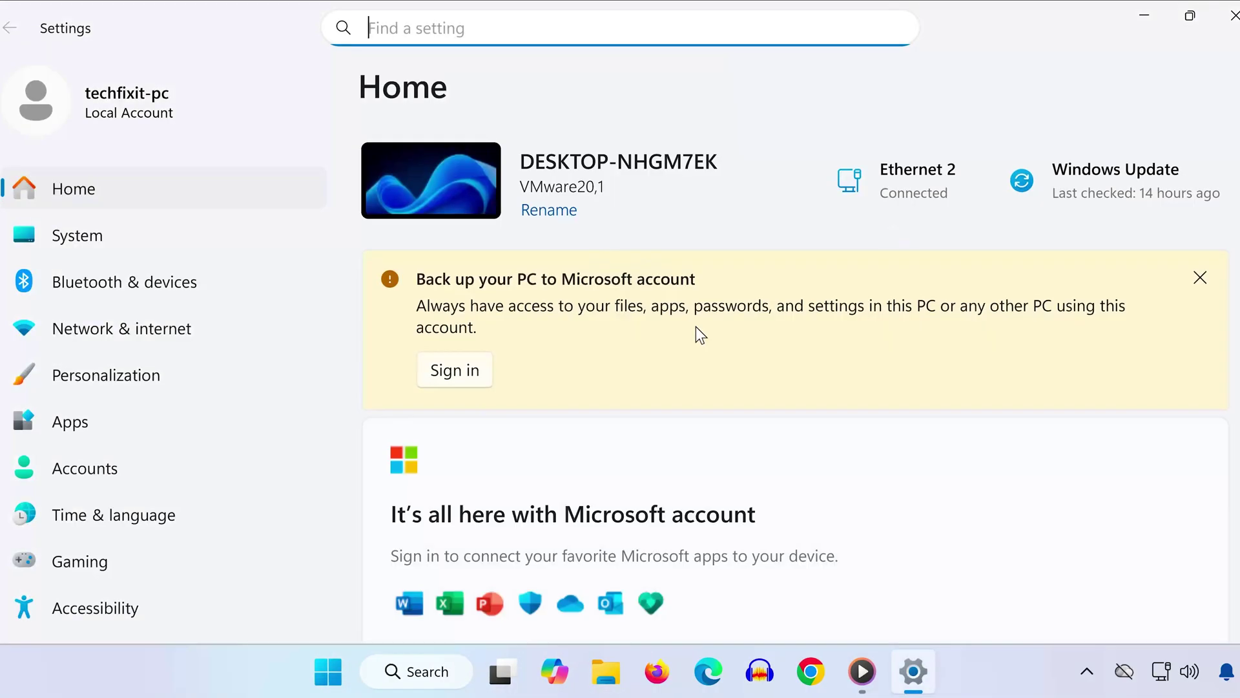
scroll(56, 584, "down", 2)
left_click(57, 615)
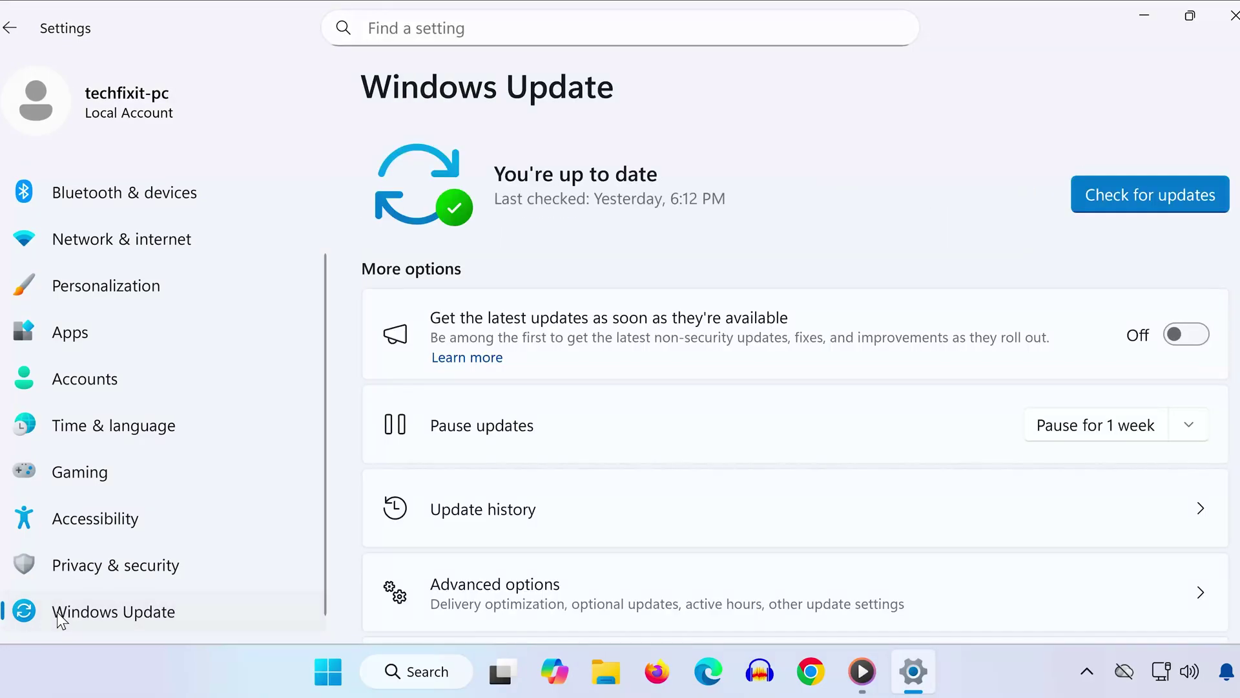
Step: Go through Update history to the Uninstall updates list of installed updates
left_click(507, 518)
scroll(507, 520, "down", 15)
scroll(507, 527, "up", 2)
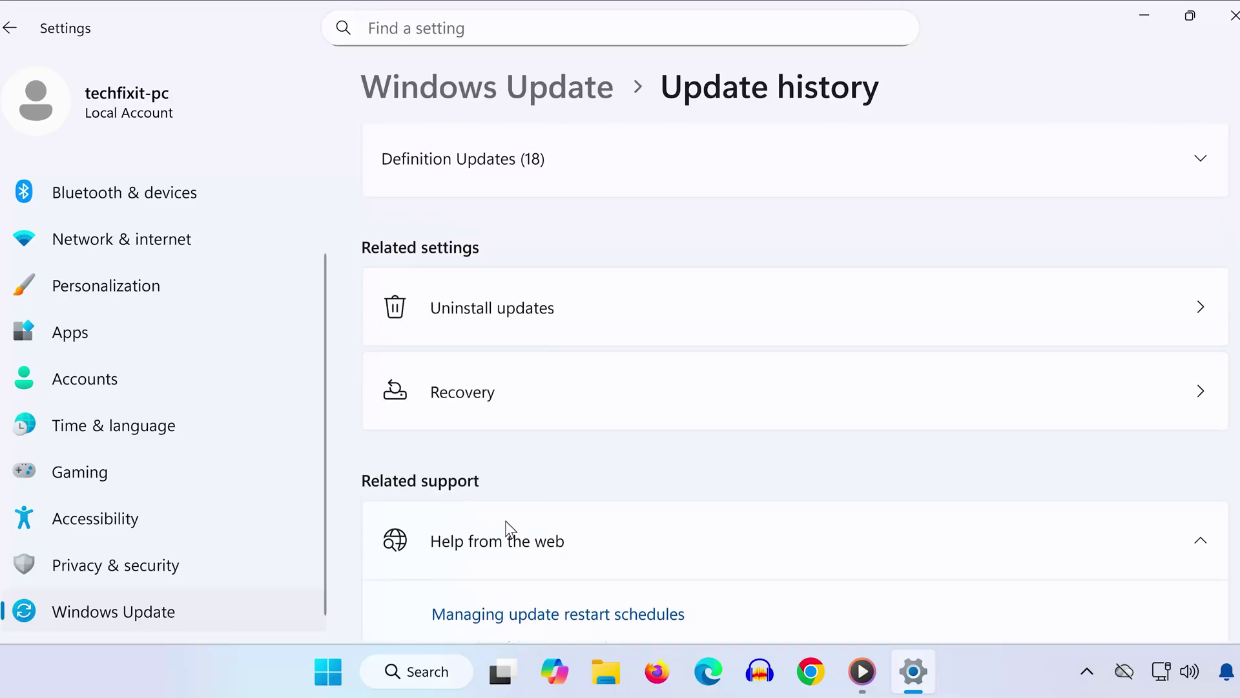
scroll(475, 445, "down", 1)
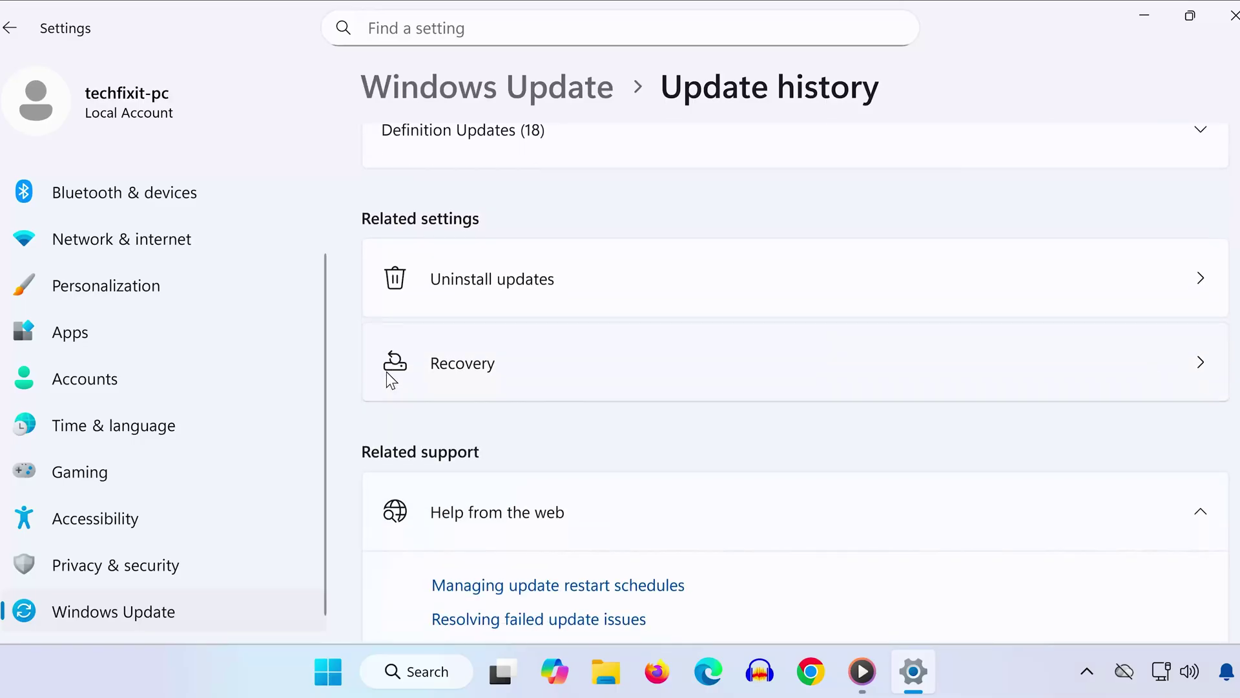
left_click(498, 277)
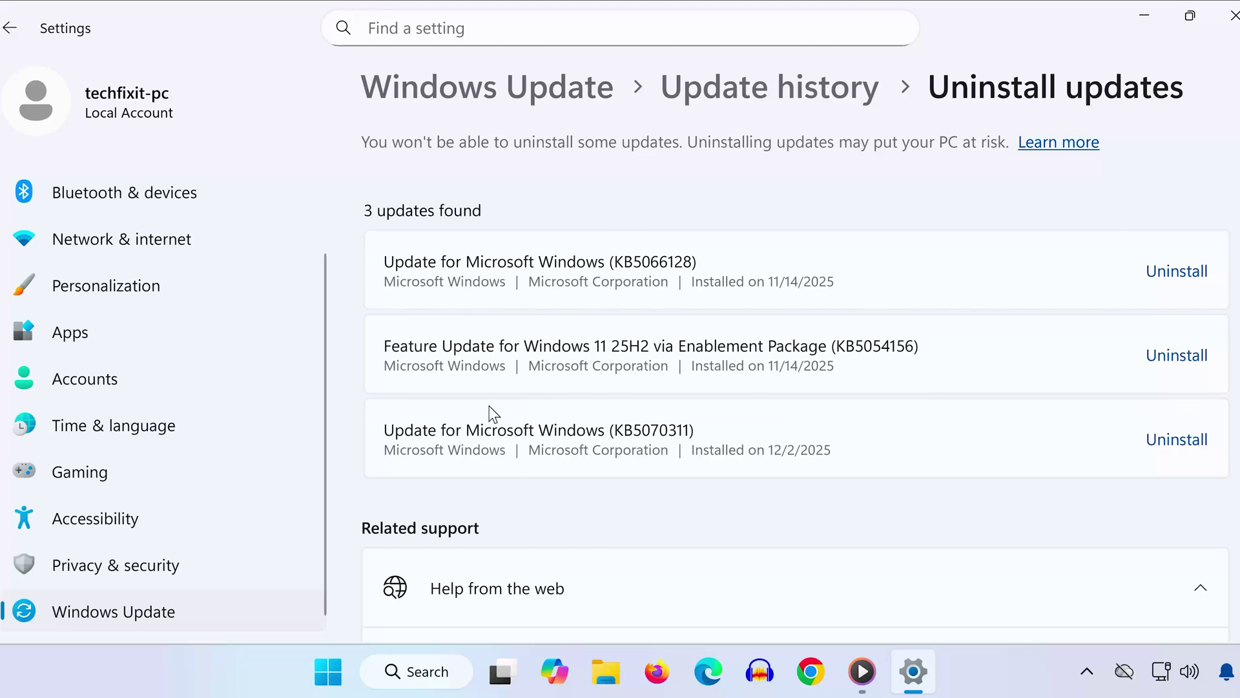
Step: Uninstall update KB5070311 and confirm the removal
left_click(1208, 443)
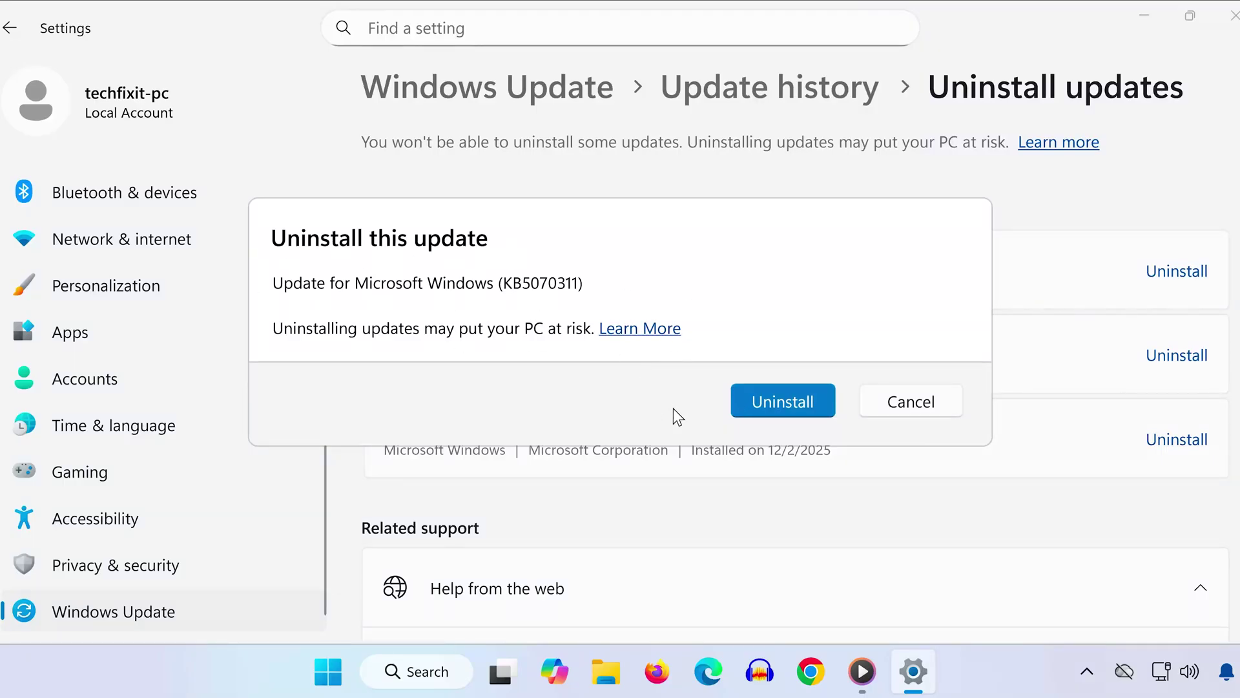
left_click(796, 404)
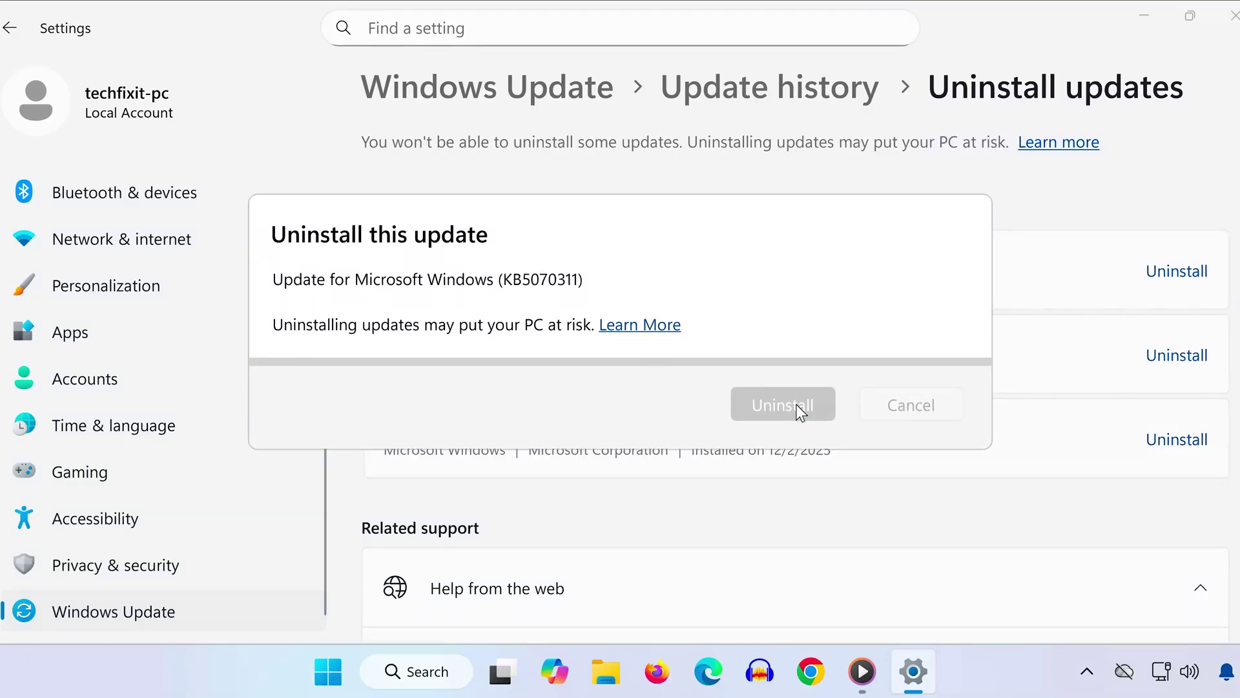